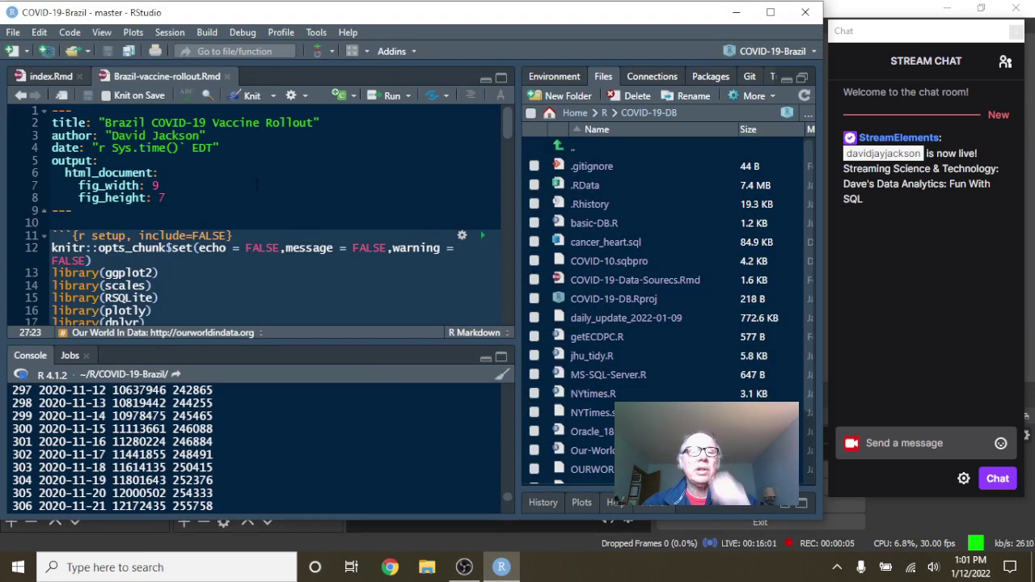
- Knit index.Rmd to render the 'Brazil: Battle With COVID-19' HTML report
{"action": "left_click", "coordinate": [47, 76]}
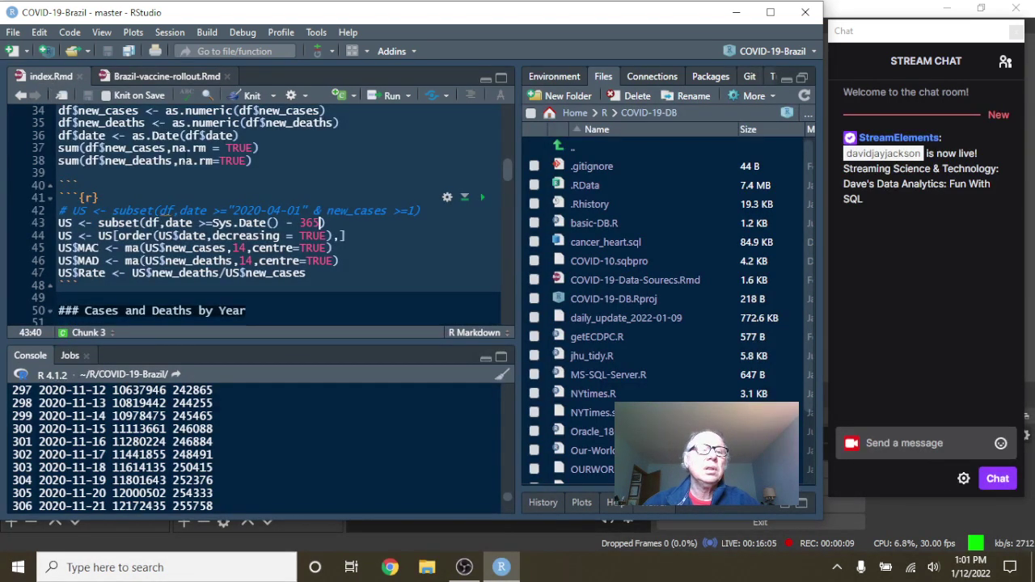
{"action": "left_click", "coordinate": [253, 95]}
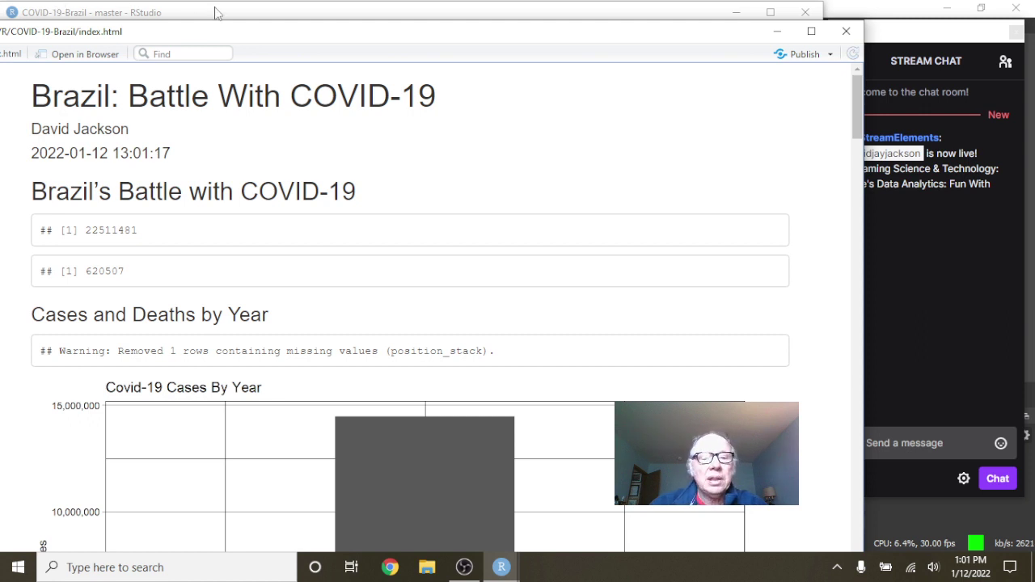
{"action": "scroll", "coordinate": [400, 215], "scroll_direction": "down", "scroll_amount": 1}
{"action": "scroll", "coordinate": [428, 266], "scroll_direction": "down", "scroll_amount": 2}
{"action": "scroll", "coordinate": [442, 275], "scroll_direction": "down", "scroll_amount": 1}
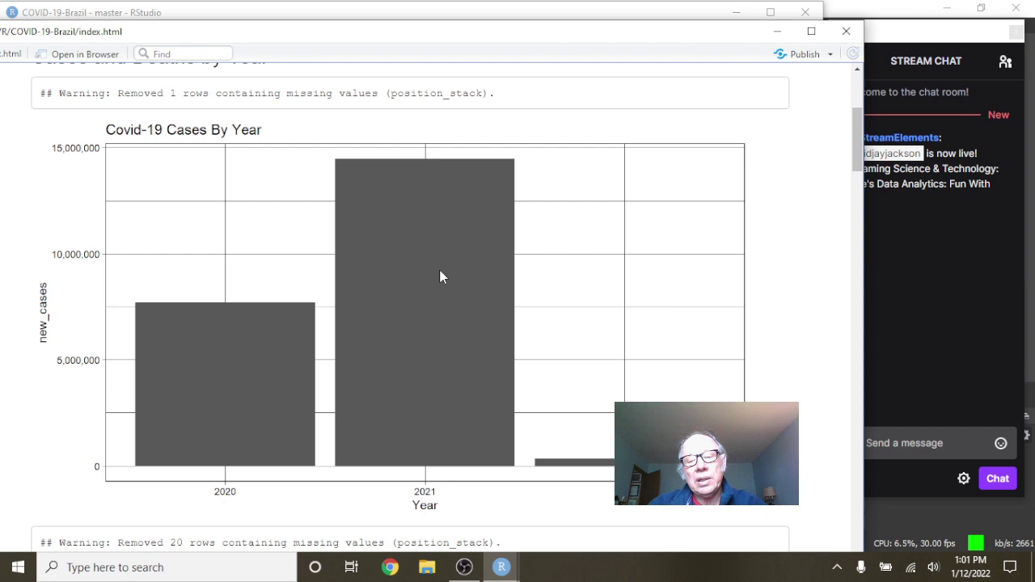
{"action": "scroll", "coordinate": [442, 275], "scroll_direction": "down", "scroll_amount": 1}
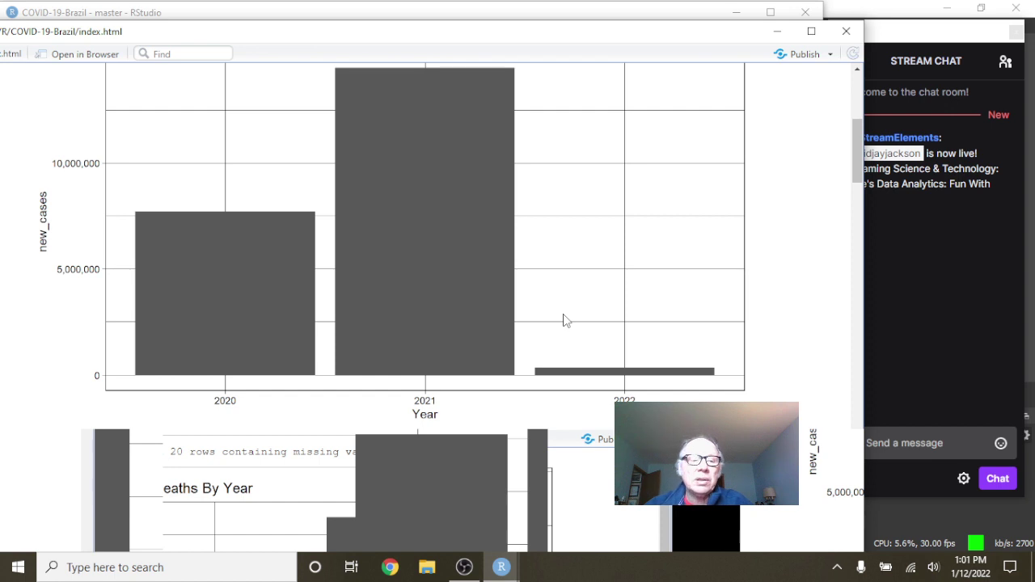
{"action": "scroll", "coordinate": [565, 320], "scroll_direction": "down", "scroll_amount": 3}
{"action": "scroll", "coordinate": [565, 321], "scroll_direction": "down", "scroll_amount": 2}
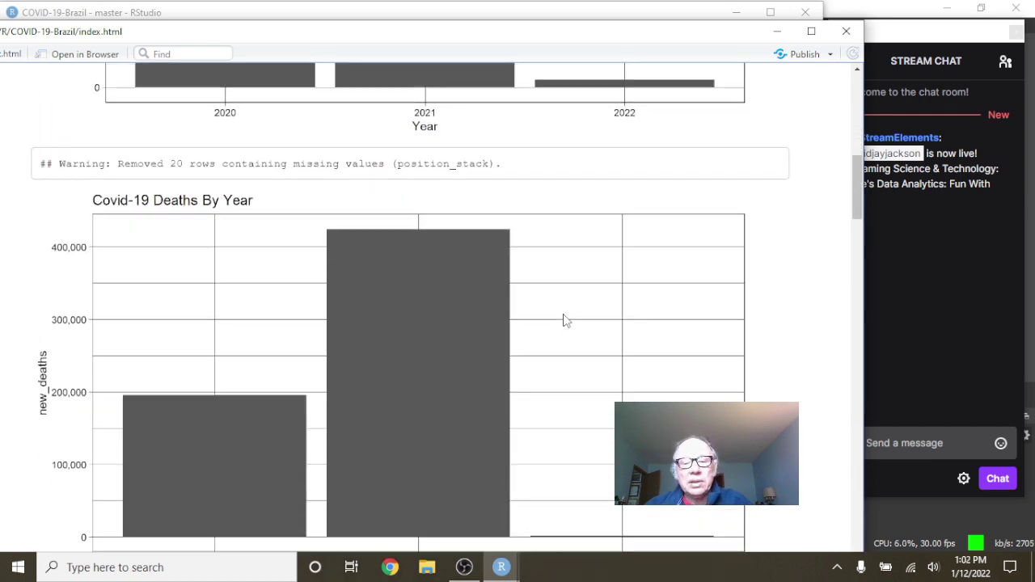
{"action": "scroll", "coordinate": [565, 320], "scroll_direction": "down", "scroll_amount": 1}
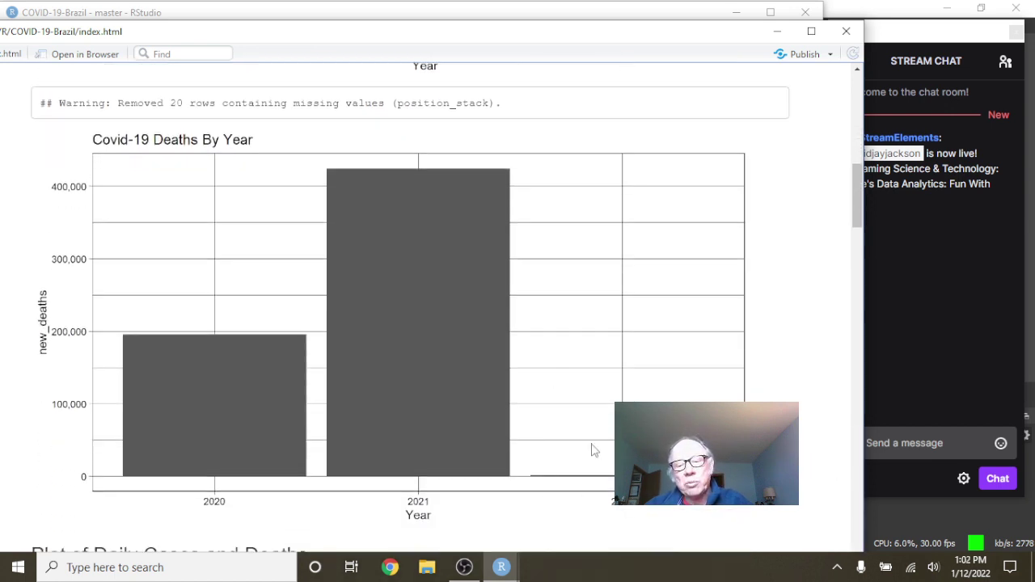
{"action": "scroll", "coordinate": [592, 368], "scroll_direction": "down", "scroll_amount": 3}
{"action": "scroll", "coordinate": [591, 368], "scroll_direction": "down", "scroll_amount": 1}
{"action": "scroll", "coordinate": [592, 368], "scroll_direction": "down", "scroll_amount": 3}
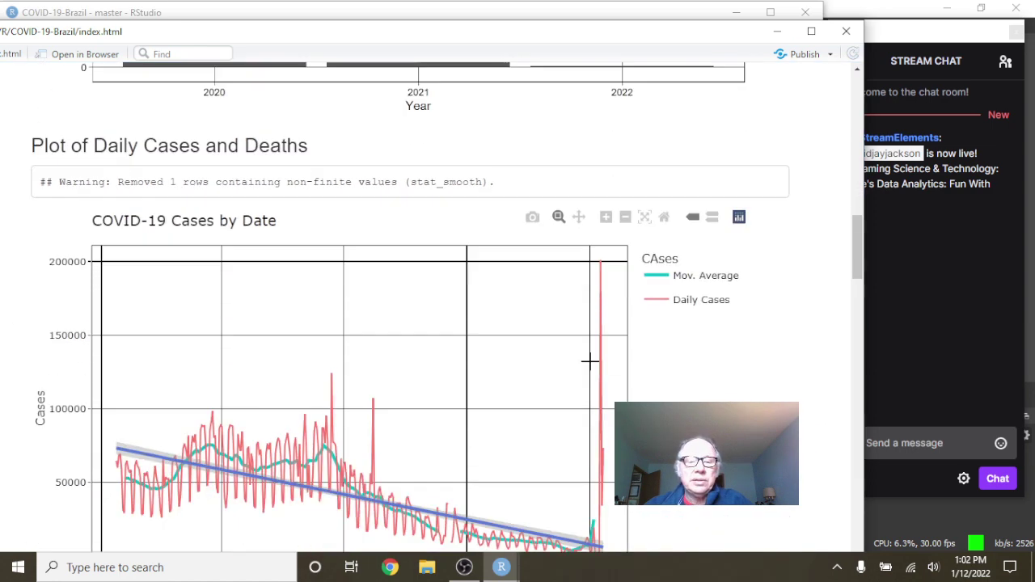
{"action": "scroll", "coordinate": [589, 359], "scroll_direction": "down", "scroll_amount": 1}
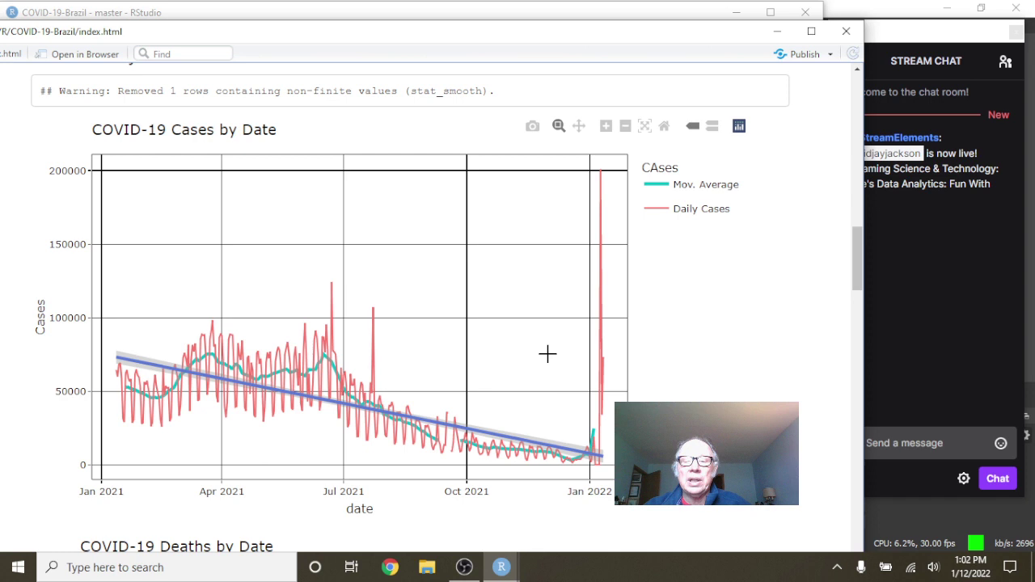
{"action": "mouse_move", "coordinate": [592, 431]}
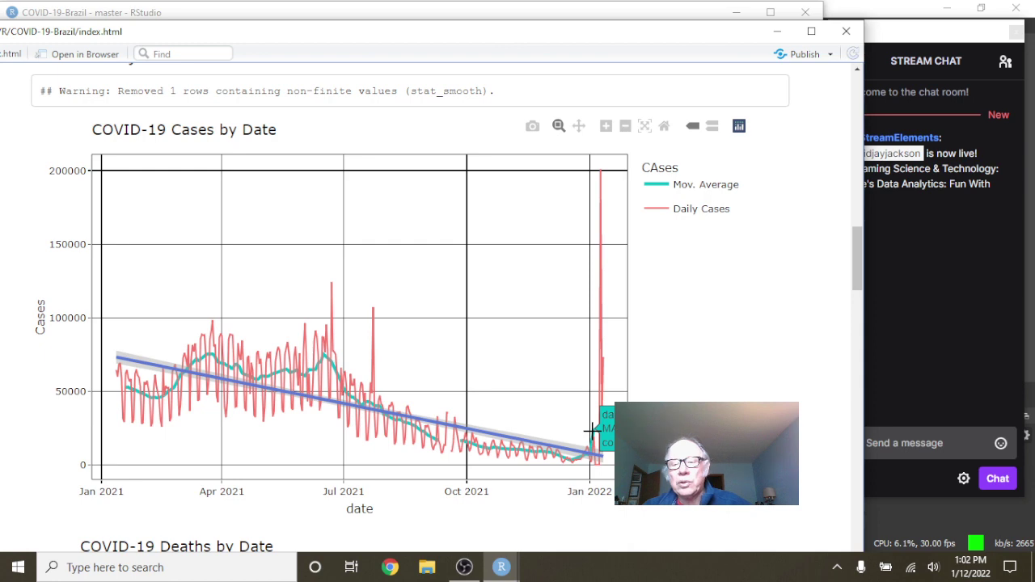
{"action": "scroll", "coordinate": [503, 357], "scroll_direction": "down", "scroll_amount": 4}
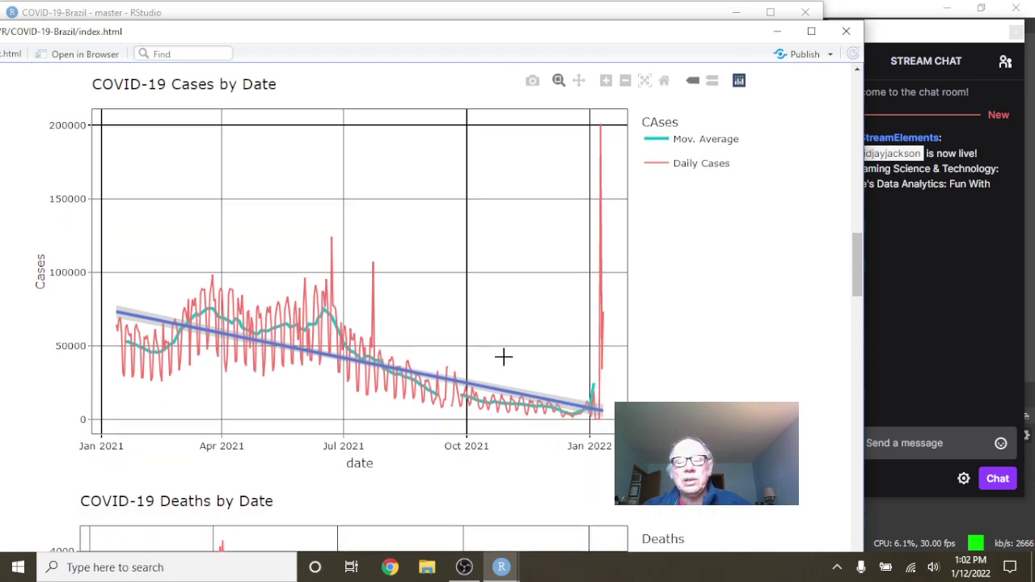
{"action": "scroll", "coordinate": [503, 357], "scroll_direction": "down", "scroll_amount": 2}
{"action": "scroll", "coordinate": [503, 357], "scroll_direction": "down", "scroll_amount": 1}
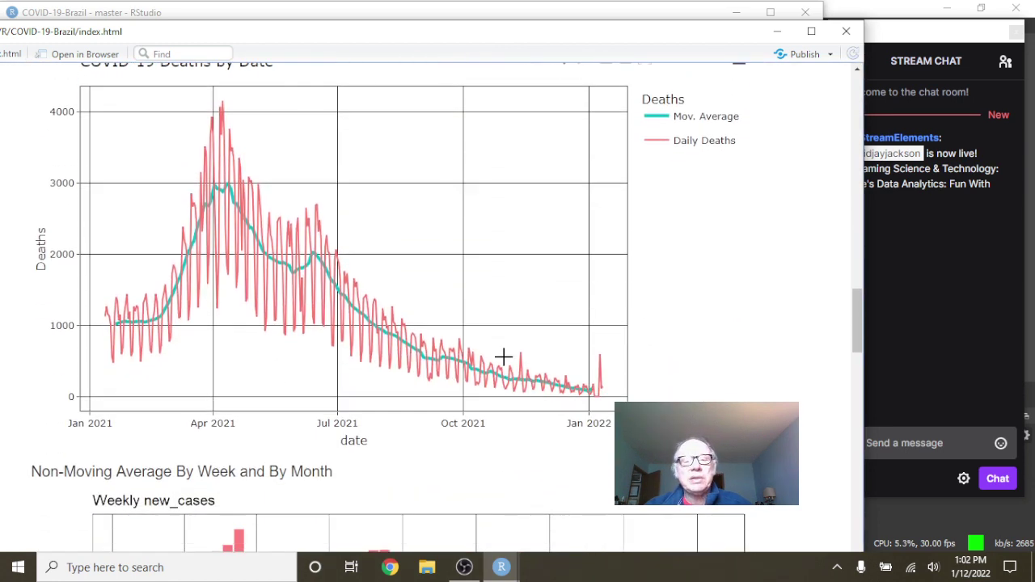
- Zoom the Deaths by Date chart onto October 2021 through January 2022
{"action": "left_click_drag", "start_coordinate": [460, 302], "coordinate": [624, 411]}
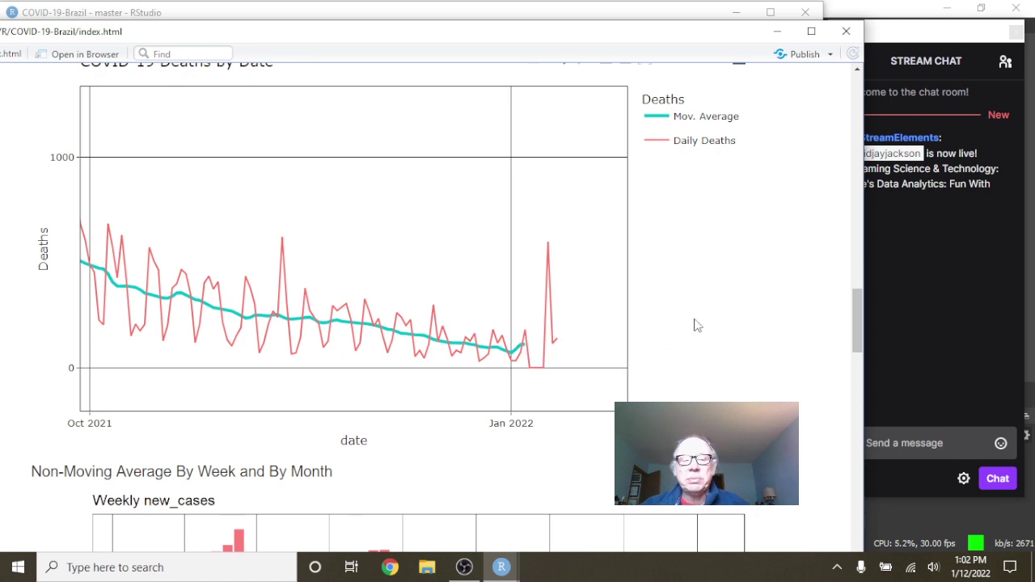
{"action": "scroll", "coordinate": [693, 323], "scroll_direction": "down", "scroll_amount": 1}
{"action": "scroll", "coordinate": [693, 324], "scroll_direction": "down", "scroll_amount": 2}
{"action": "scroll", "coordinate": [695, 323], "scroll_direction": "down", "scroll_amount": 1}
{"action": "scroll", "coordinate": [695, 324], "scroll_direction": "down", "scroll_amount": 2}
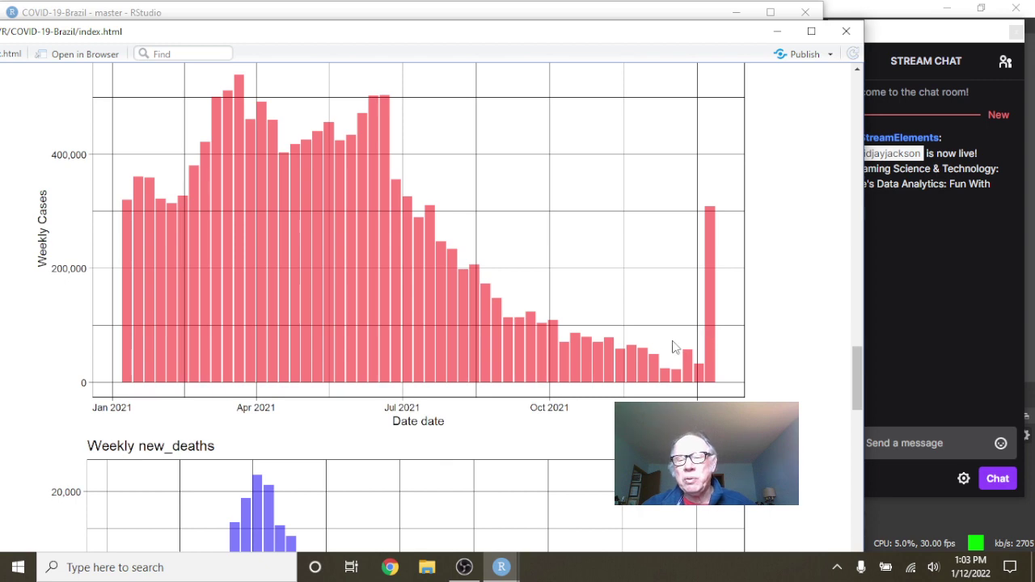
{"action": "scroll", "coordinate": [526, 251], "scroll_direction": "down", "scroll_amount": 1}
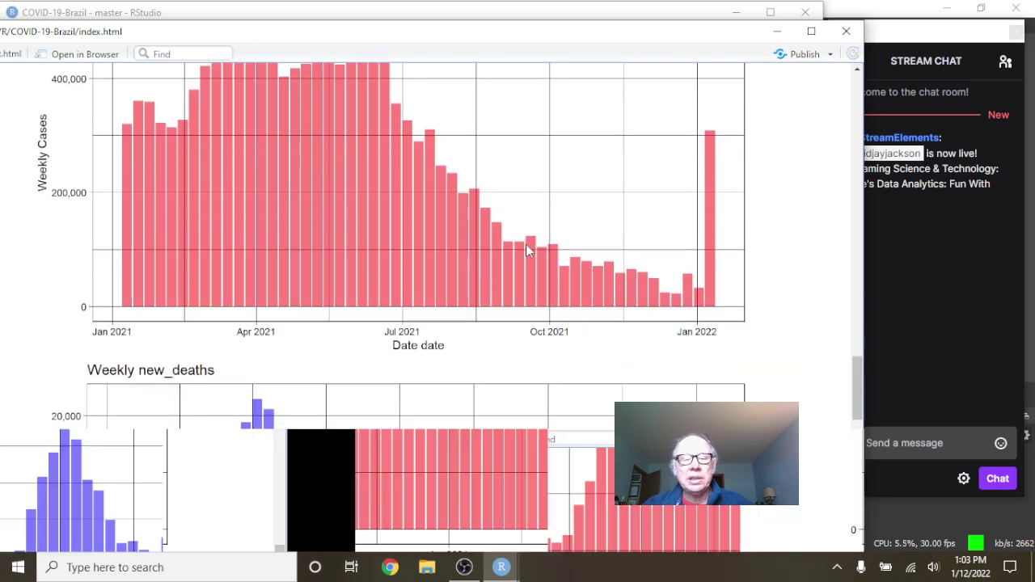
{"action": "scroll", "coordinate": [526, 251], "scroll_direction": "down", "scroll_amount": 2}
{"action": "scroll", "coordinate": [526, 251], "scroll_direction": "down", "scroll_amount": 1}
{"action": "scroll", "coordinate": [526, 250], "scroll_direction": "down", "scroll_amount": 2}
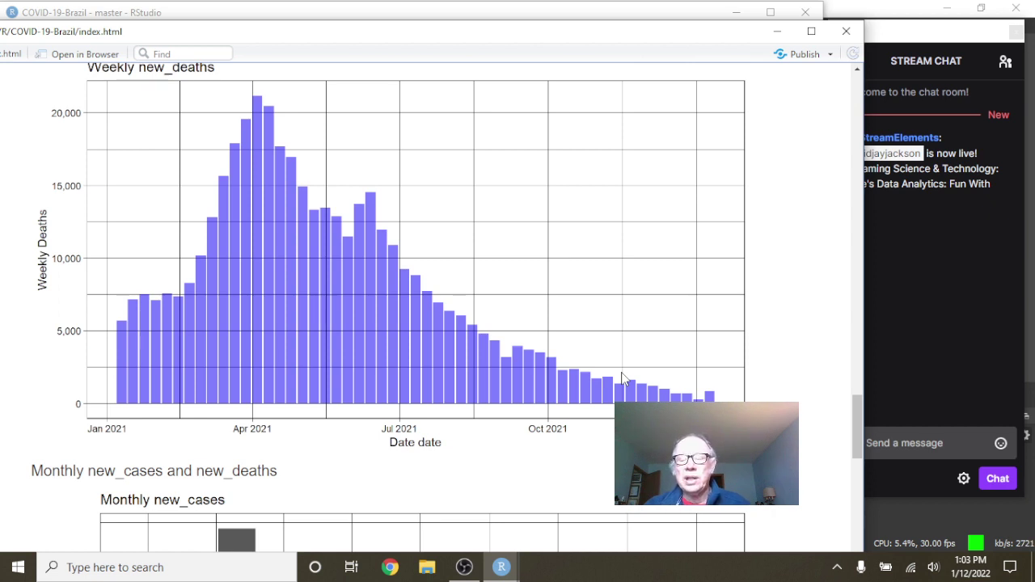
{"action": "scroll", "coordinate": [627, 382], "scroll_direction": "down", "scroll_amount": 1}
{"action": "scroll", "coordinate": [631, 386], "scroll_direction": "down", "scroll_amount": 1}
{"action": "scroll", "coordinate": [631, 386], "scroll_direction": "down", "scroll_amount": 1}
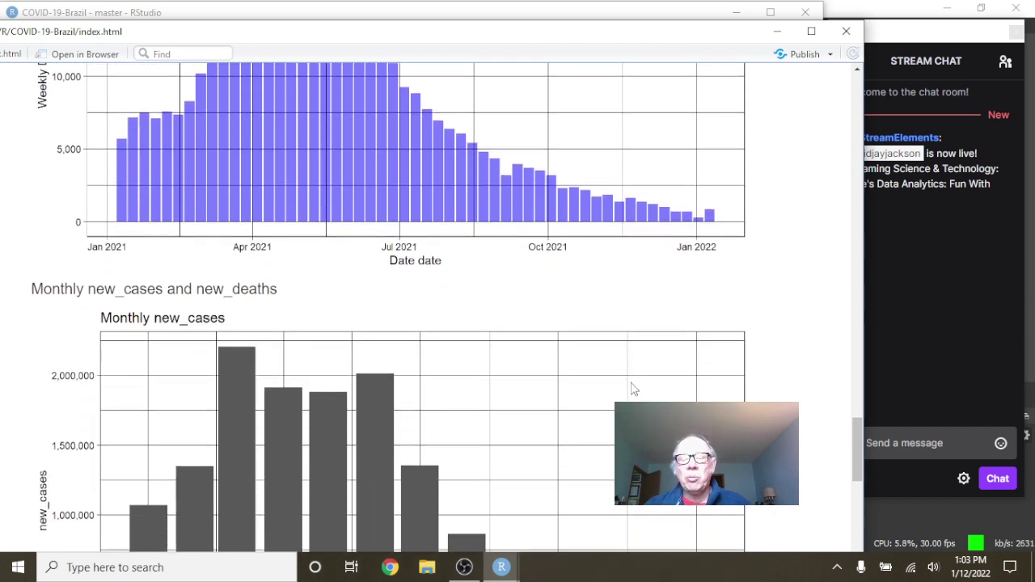
{"action": "scroll", "coordinate": [634, 389], "scroll_direction": "down", "scroll_amount": 2}
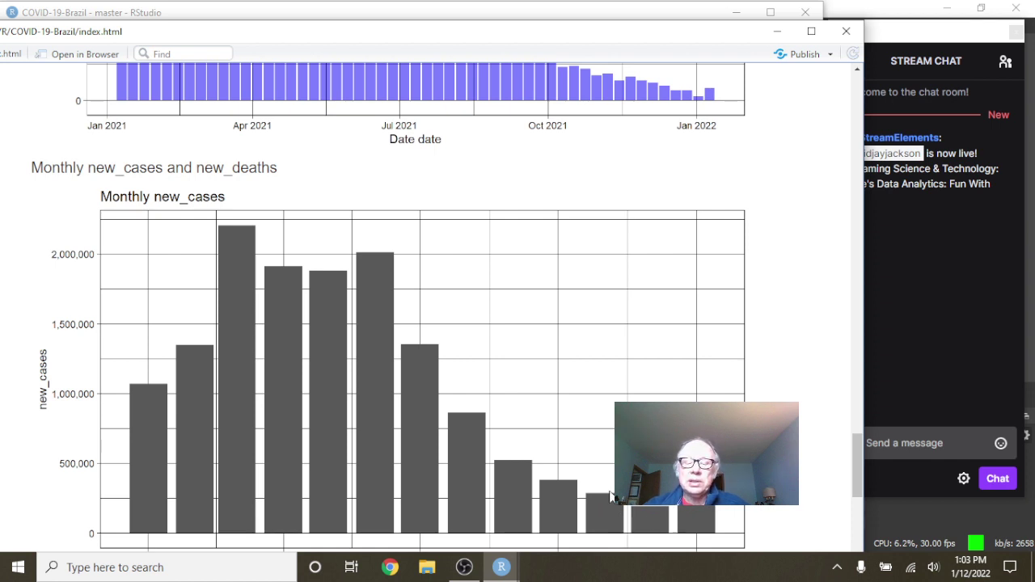
{"action": "scroll", "coordinate": [585, 380], "scroll_direction": "down", "scroll_amount": 2}
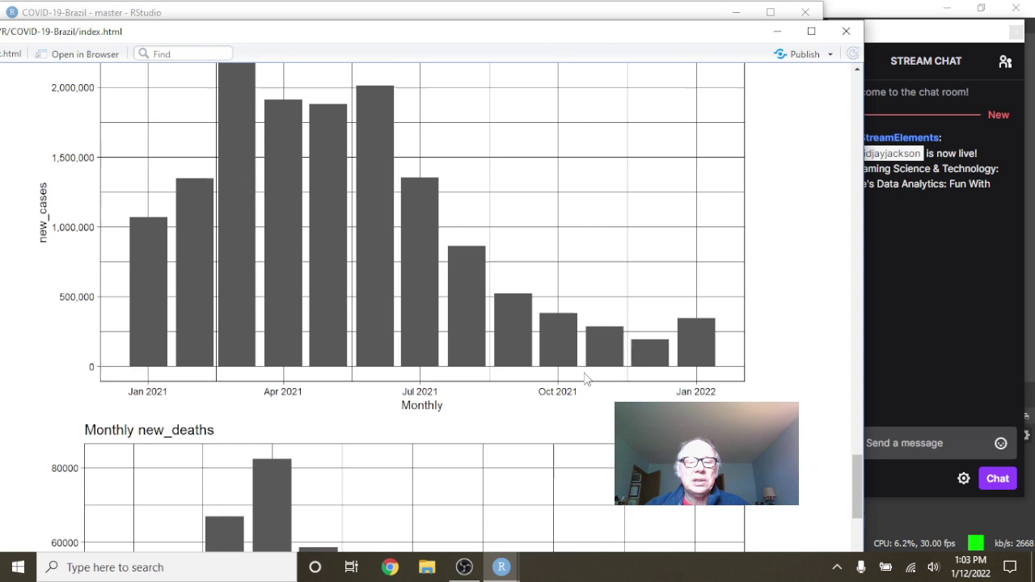
{"action": "scroll", "coordinate": [586, 379], "scroll_direction": "down", "scroll_amount": 2}
{"action": "scroll", "coordinate": [586, 378], "scroll_direction": "down", "scroll_amount": 2}
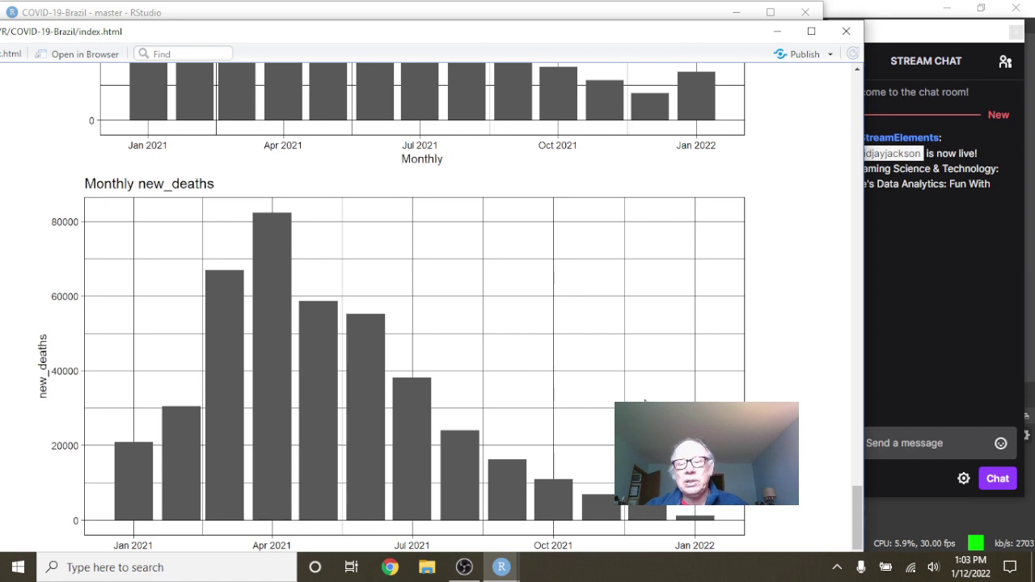
{"action": "scroll", "coordinate": [645, 402], "scroll_direction": "down", "scroll_amount": 1}
- Close the HTML report preview to return to index.Rmd and the console
{"action": "left_click", "coordinate": [846, 31]}
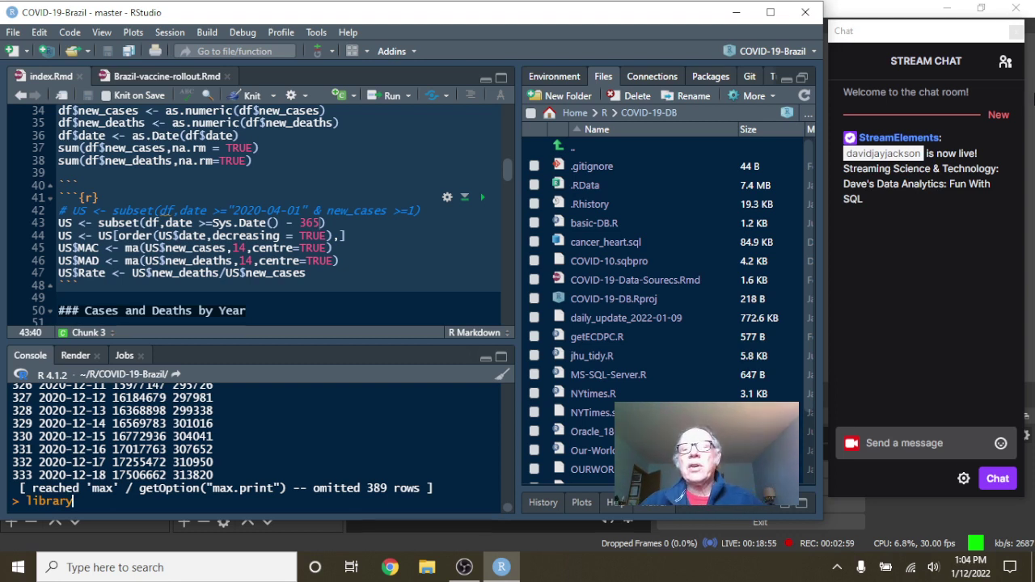
- Stage index.html in the Git pane and open the Review Changes window
{"action": "left_click", "coordinate": [750, 76]}
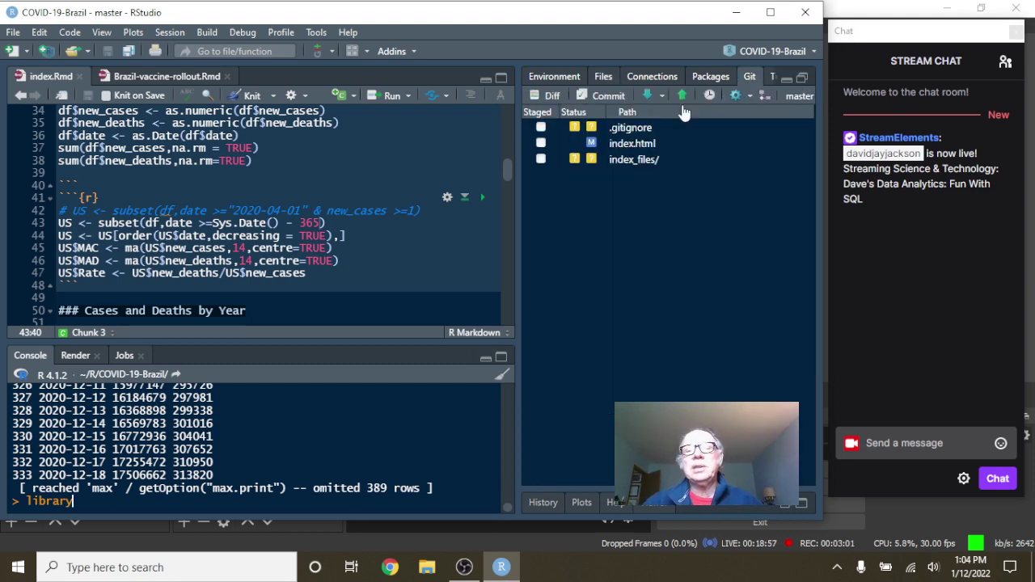
{"action": "left_click", "coordinate": [541, 144]}
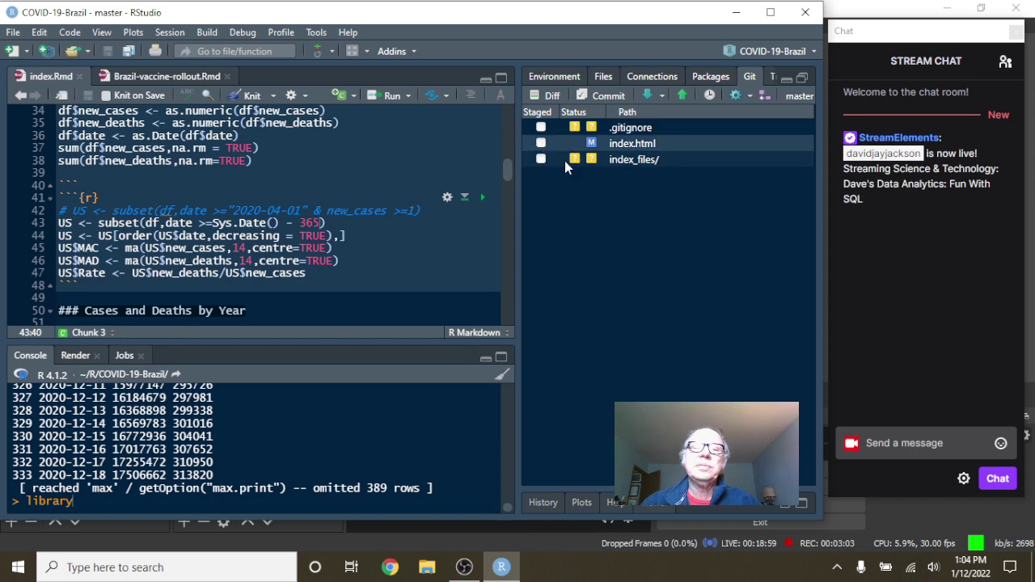
{"action": "left_click", "coordinate": [608, 96]}
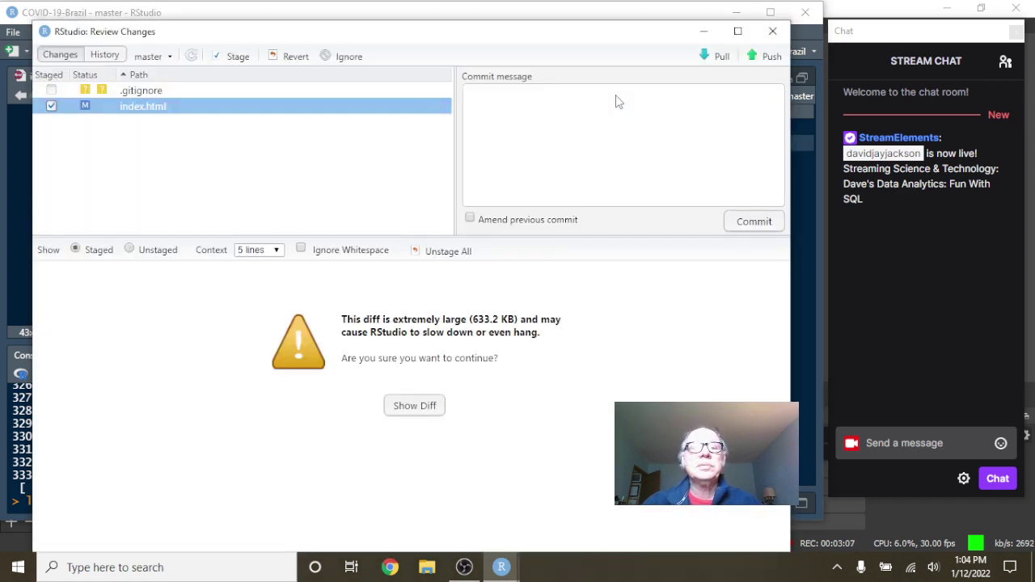
- Commit index.html with the message 'Updated 2022-01-12'
{"action": "left_click", "coordinate": [616, 94]}
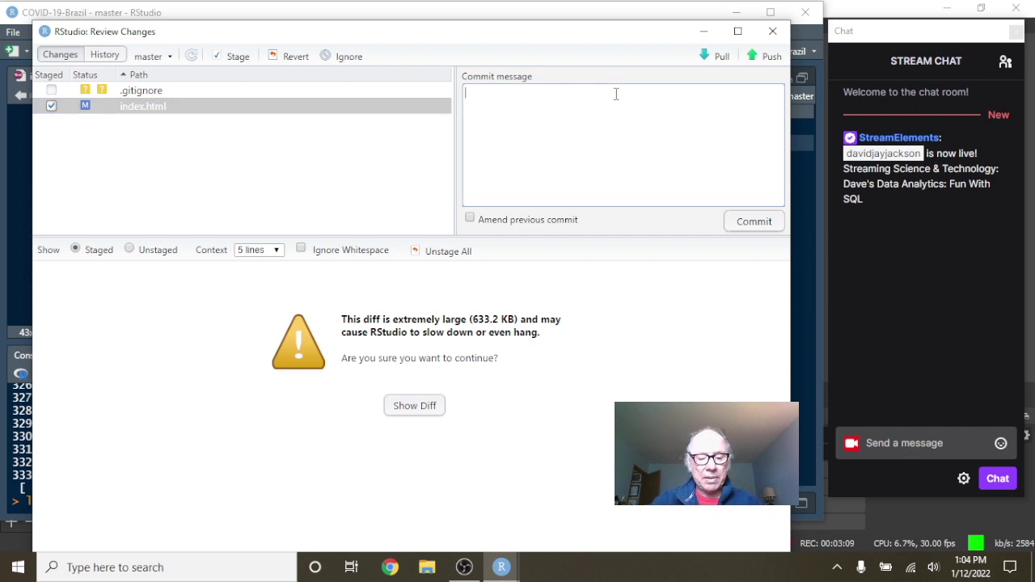
{"action": "type", "text": "Updated"}
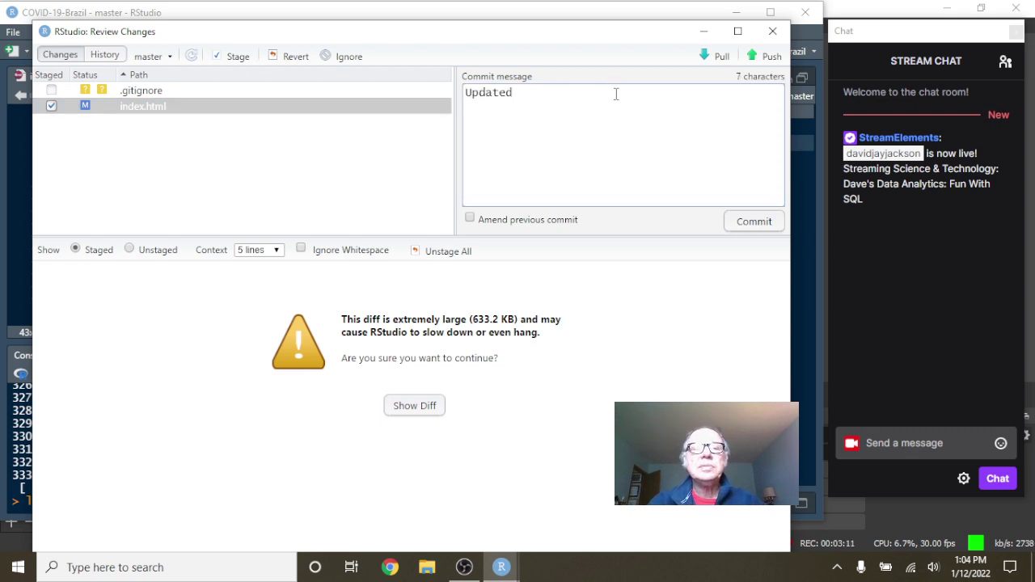
{"action": "type", "text": " 2022-01-"}
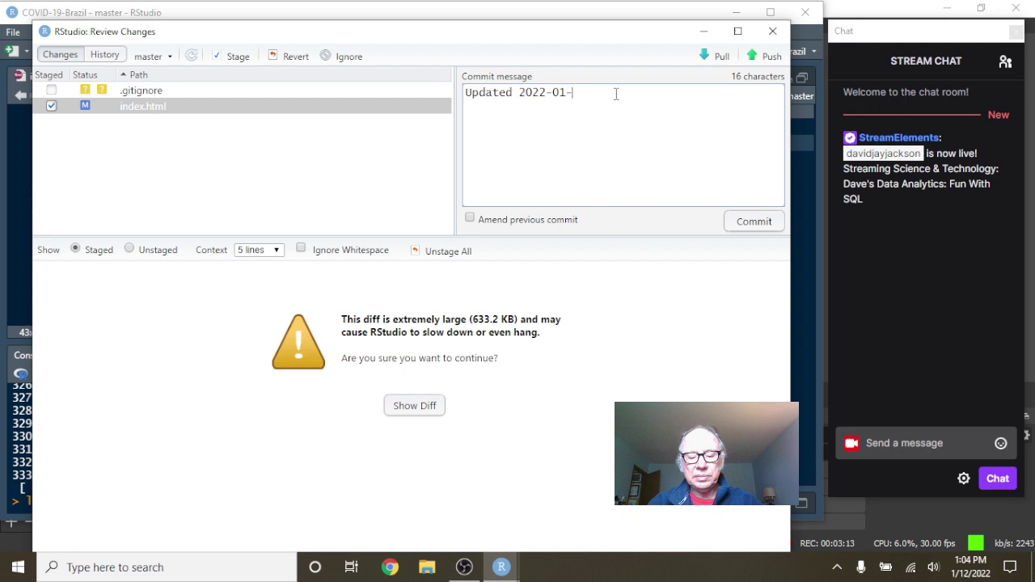
{"action": "type", "text": "12"}
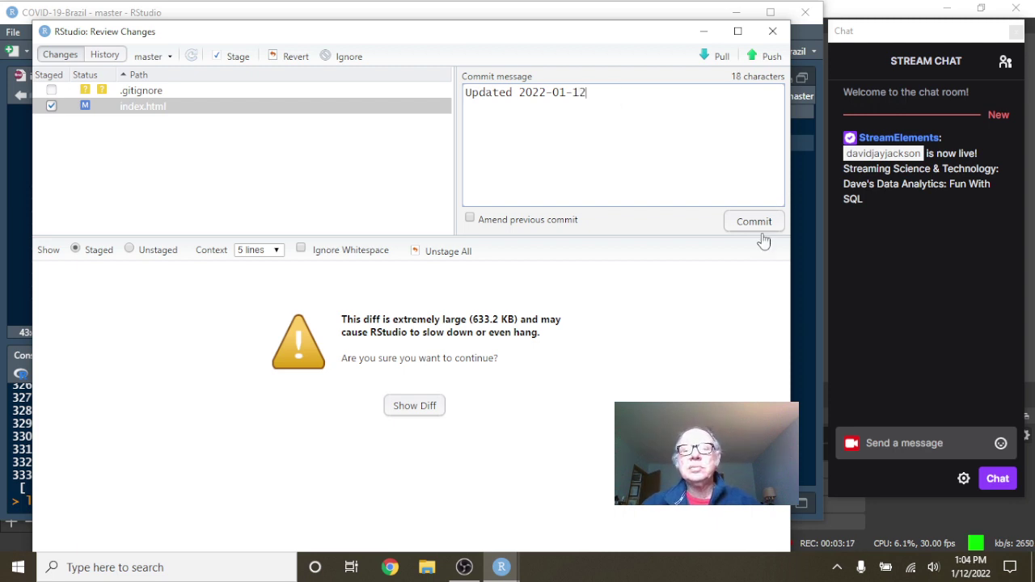
{"action": "left_click", "coordinate": [760, 223]}
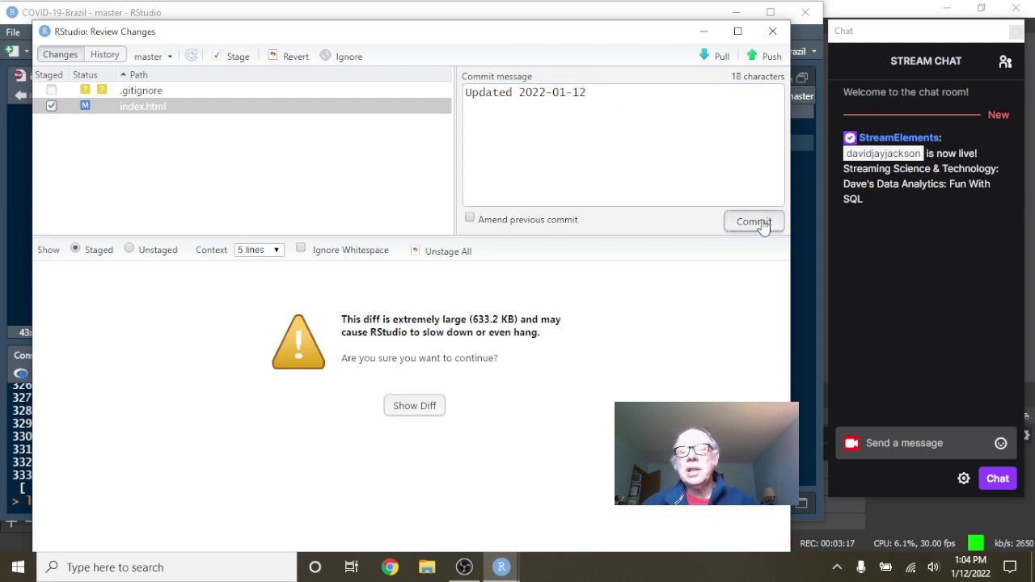